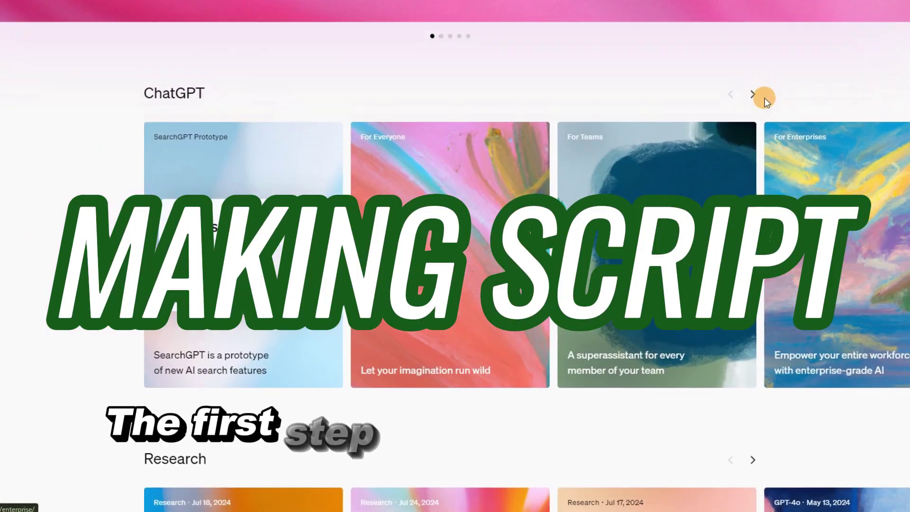
Browse the featured, Research and For Business carousels on the OpenAI homepage
{"action": "left_click", "coordinate": [758, 94]}
{"action": "scroll", "coordinate": [758, 94], "scroll_direction": "down", "scroll_amount": 5}
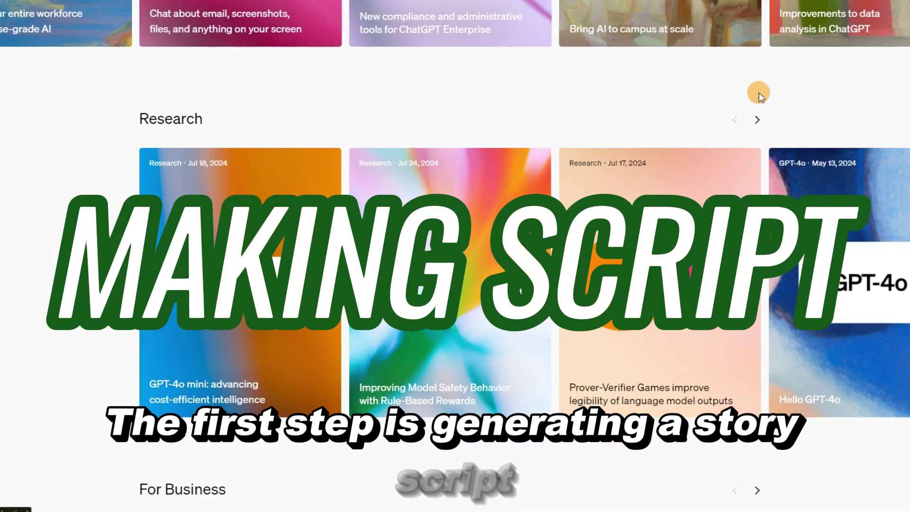
{"action": "left_click", "coordinate": [758, 116]}
{"action": "left_click", "coordinate": [758, 117]}
{"action": "scroll", "coordinate": [764, 118], "scroll_direction": "down", "scroll_amount": 4}
{"action": "scroll", "coordinate": [766, 109], "scroll_direction": "down", "scroll_amount": 3}
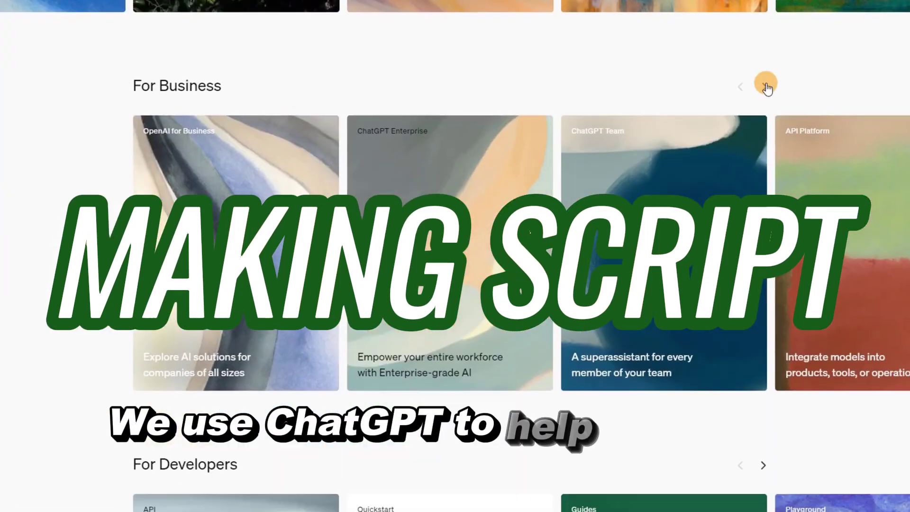
{"action": "left_click", "coordinate": [766, 84]}
{"action": "scroll", "coordinate": [768, 82], "scroll_direction": "down", "scroll_amount": 7}
Browse the For Developers, Stories and News carousels further down the OpenAI homepage
{"action": "left_click", "coordinate": [768, 113]}
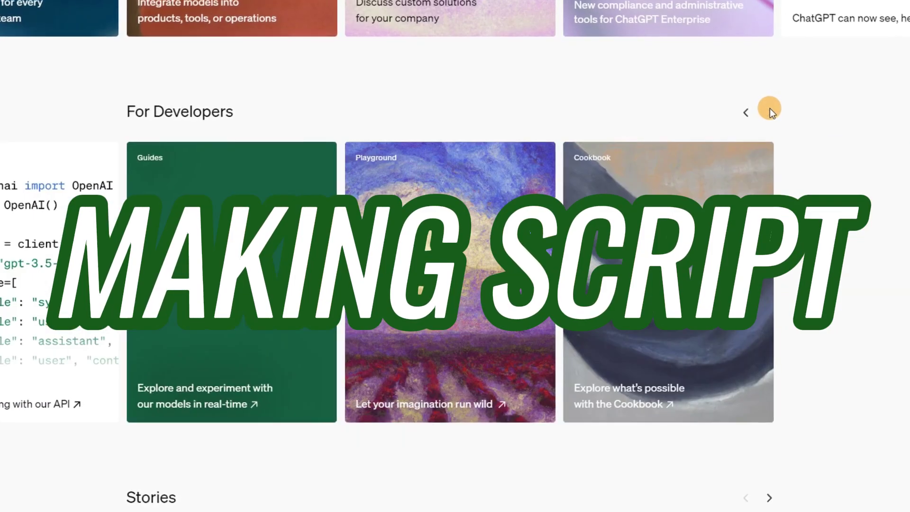
{"action": "scroll", "coordinate": [768, 107], "scroll_direction": "down", "scroll_amount": 9}
{"action": "left_click", "coordinate": [773, 82]}
{"action": "left_click", "coordinate": [774, 83]}
{"action": "scroll", "coordinate": [774, 76], "scroll_direction": "down", "scroll_amount": 8}
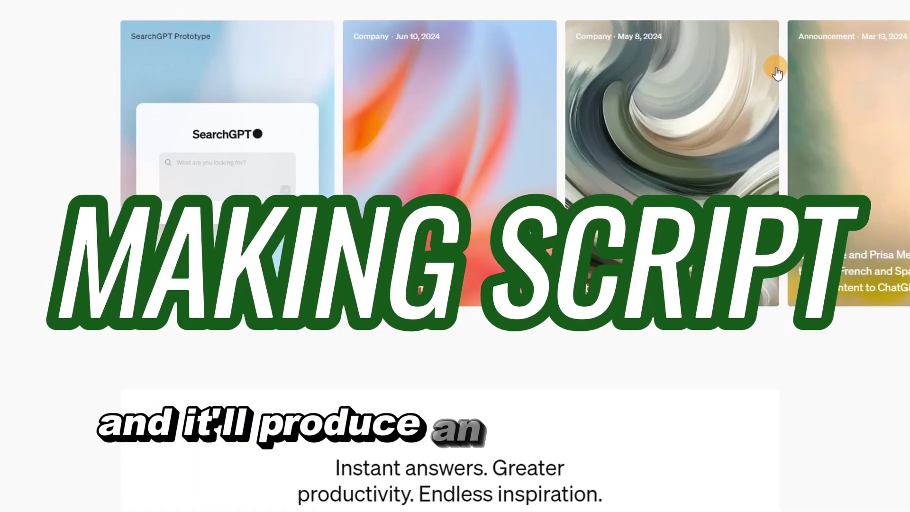
{"action": "scroll", "coordinate": [776, 86], "scroll_direction": "up", "scroll_amount": 3}
{"action": "left_click", "coordinate": [778, 102]}
{"action": "left_click", "coordinate": [778, 102]}
{"action": "left_click", "coordinate": [778, 102]}
{"action": "scroll", "coordinate": [782, 104], "scroll_direction": "down", "scroll_amount": 4}
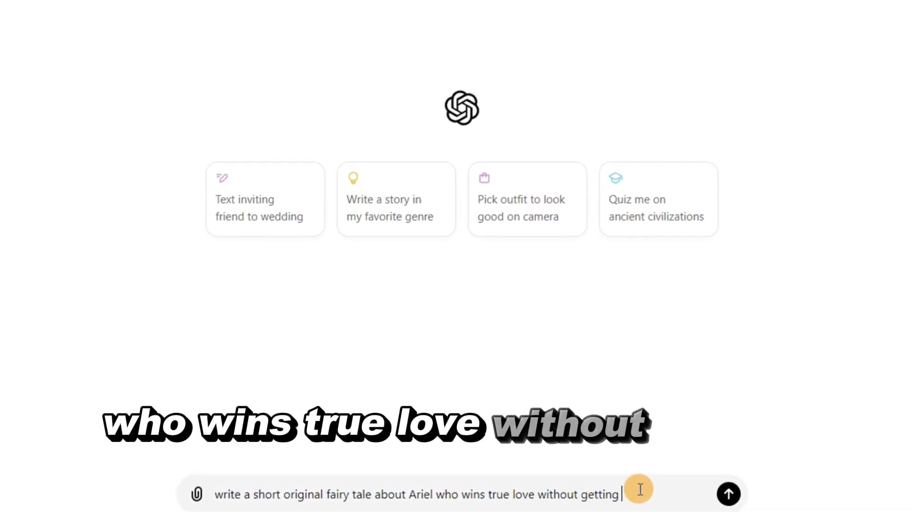
Send ChatGPT the request for a short original fairy tale about Ariel winning true love
{"action": "type", "text": "l"}
{"action": "key", "text": "Return"}
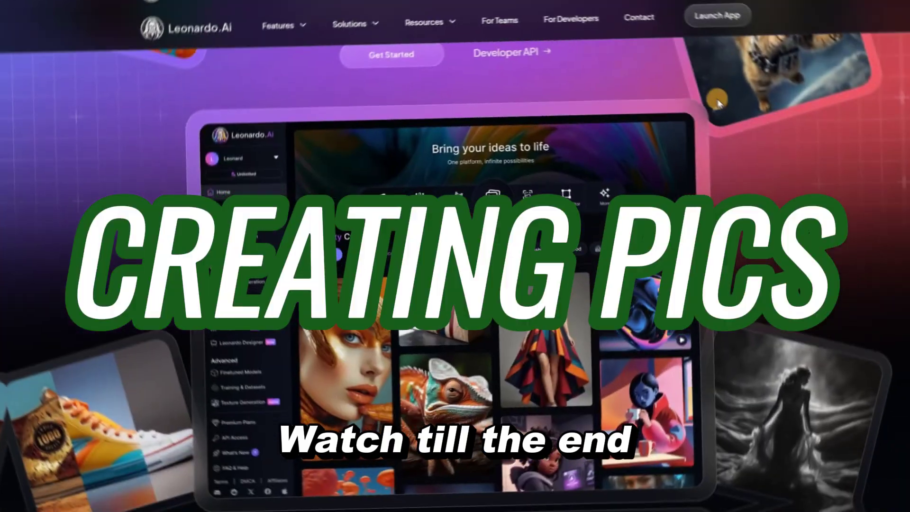
Scroll through Leonardo.Ai and its Community Creations gallery, then go to AI image generation
{"action": "scroll", "coordinate": [727, 101], "scroll_direction": "down", "scroll_amount": 15}
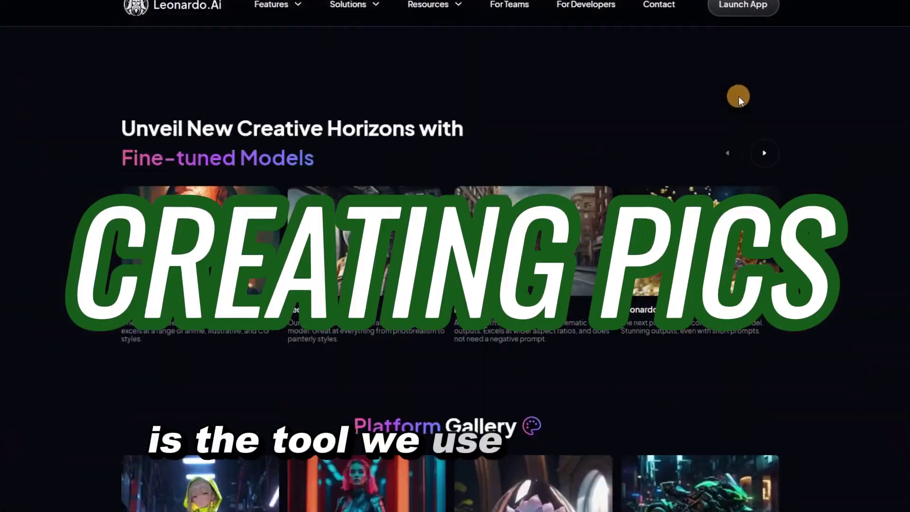
{"action": "scroll", "coordinate": [743, 93], "scroll_direction": "down", "scroll_amount": 15}
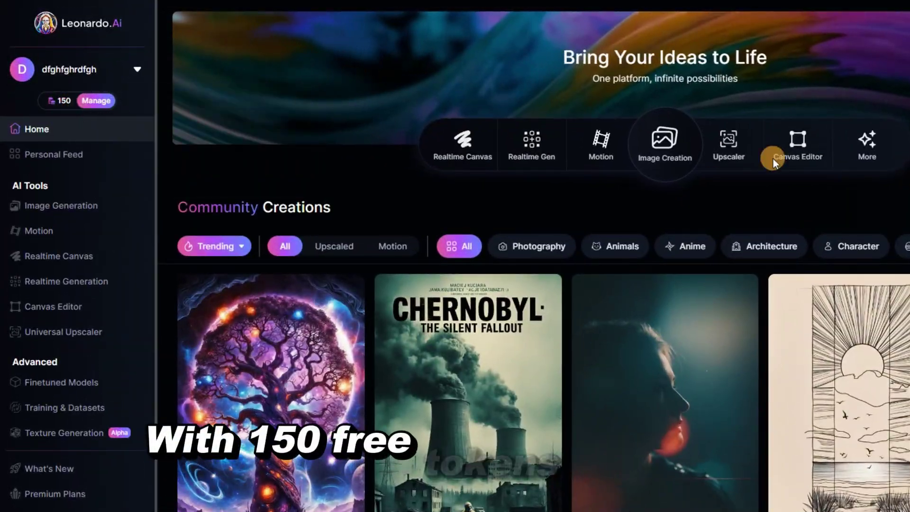
{"action": "scroll", "coordinate": [455, 284], "scroll_direction": "down", "scroll_amount": 15}
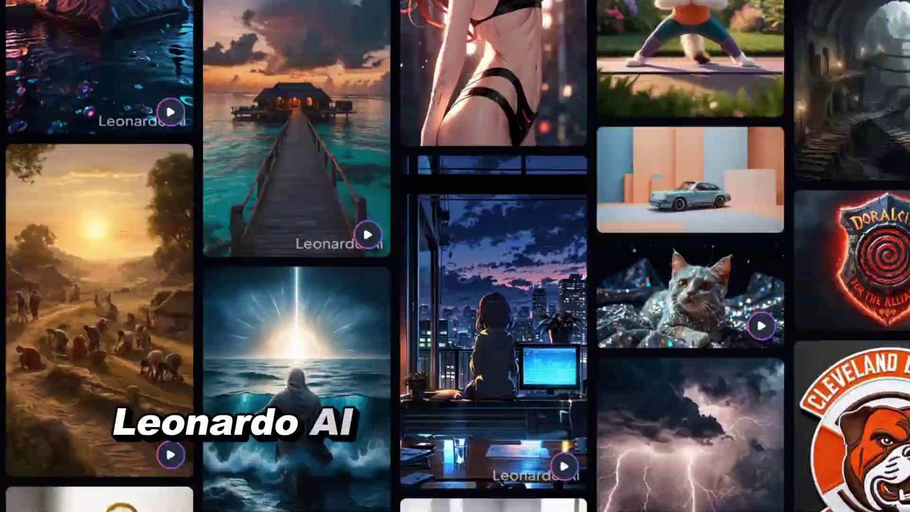
{"action": "scroll", "coordinate": [455, 256], "scroll_direction": "down", "scroll_amount": 15}
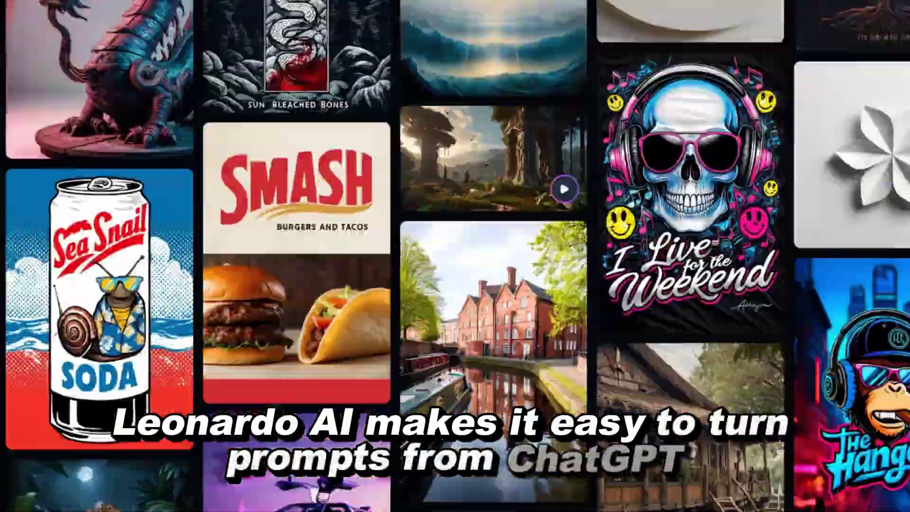
{"action": "scroll", "coordinate": [455, 256], "scroll_direction": "down", "scroll_amount": 15}
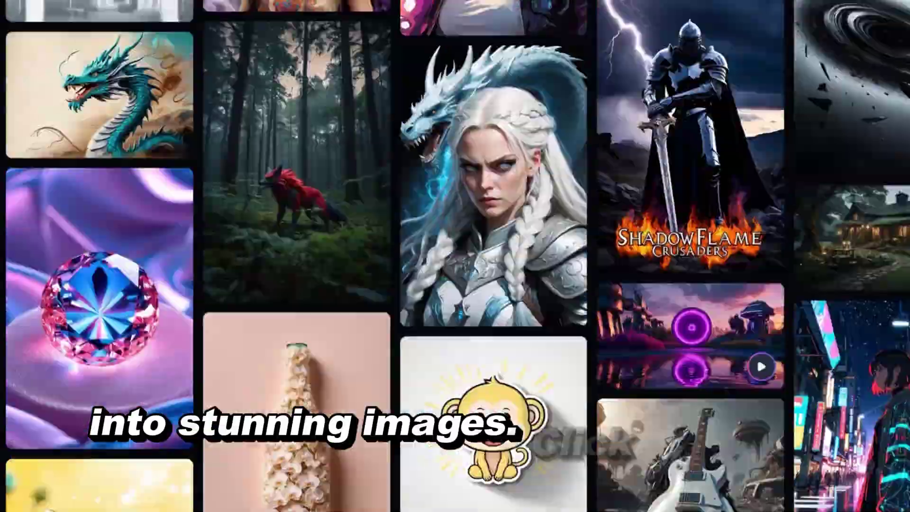
{"action": "scroll", "coordinate": [455, 256], "scroll_direction": "down", "scroll_amount": 5}
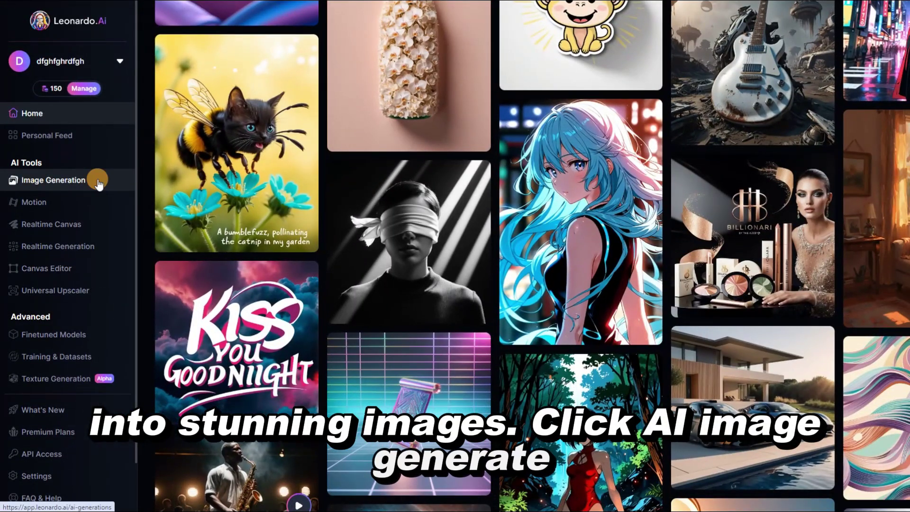
{"action": "left_click", "coordinate": [99, 182]}
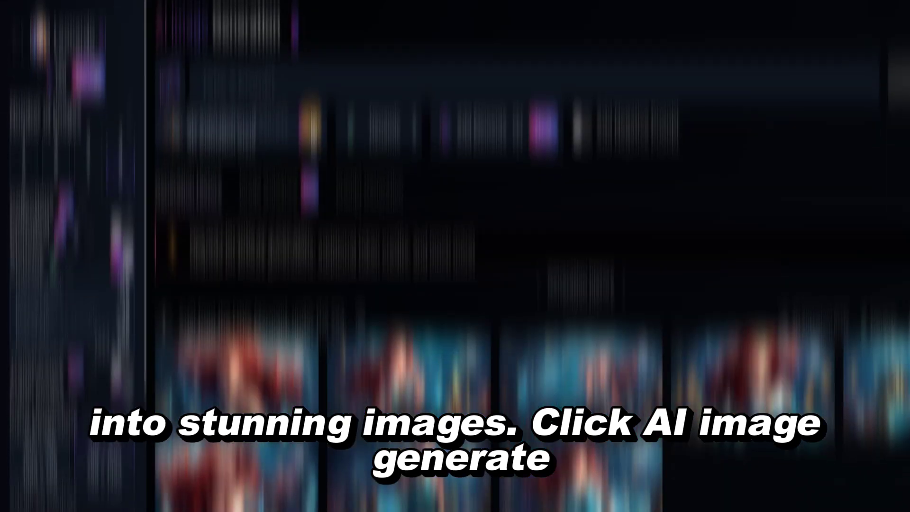
Generate Leonardo.Ai images from the prompt 'Ariel from the Little Mermaid, under the sea'
{"action": "left_click", "coordinate": [311, 97]}
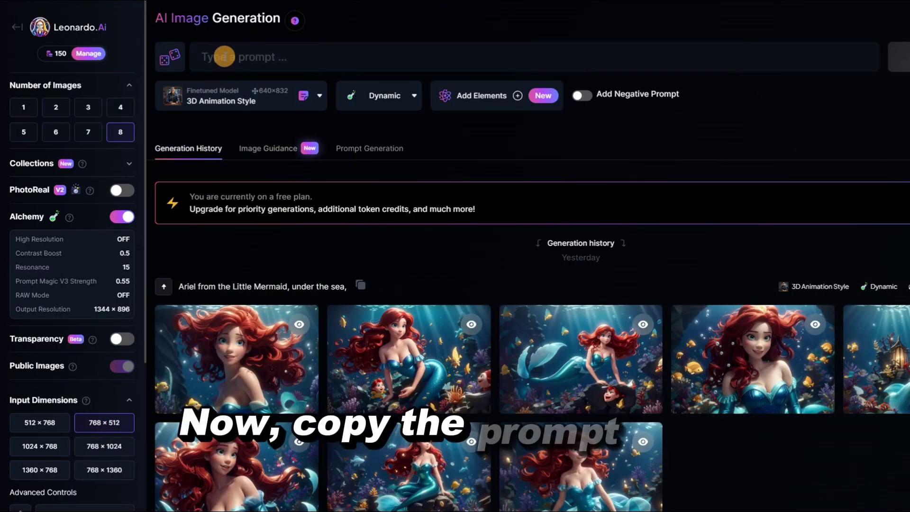
{"action": "left_click", "coordinate": [292, 56]}
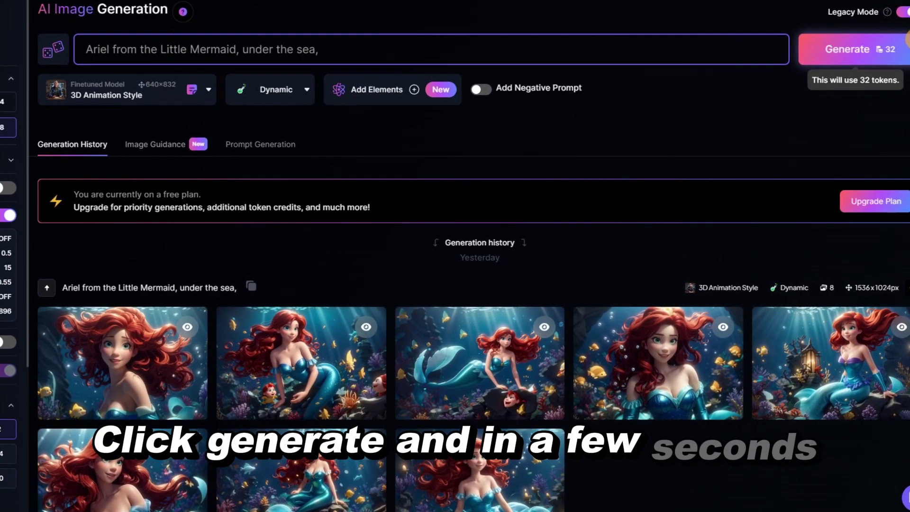
{"action": "left_click", "coordinate": [903, 45]}
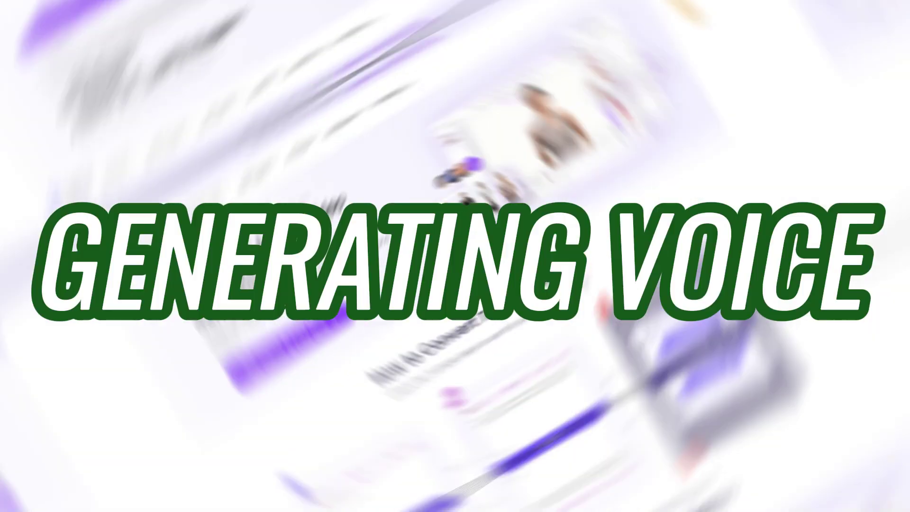
Paste the ChatGPT Ariel story (510 characters) into the Vidnoz Text to Speech box
{"action": "scroll", "coordinate": [870, 135], "scroll_direction": "down", "scroll_amount": 2}
{"action": "scroll", "coordinate": [874, 136], "scroll_direction": "down", "scroll_amount": 8}
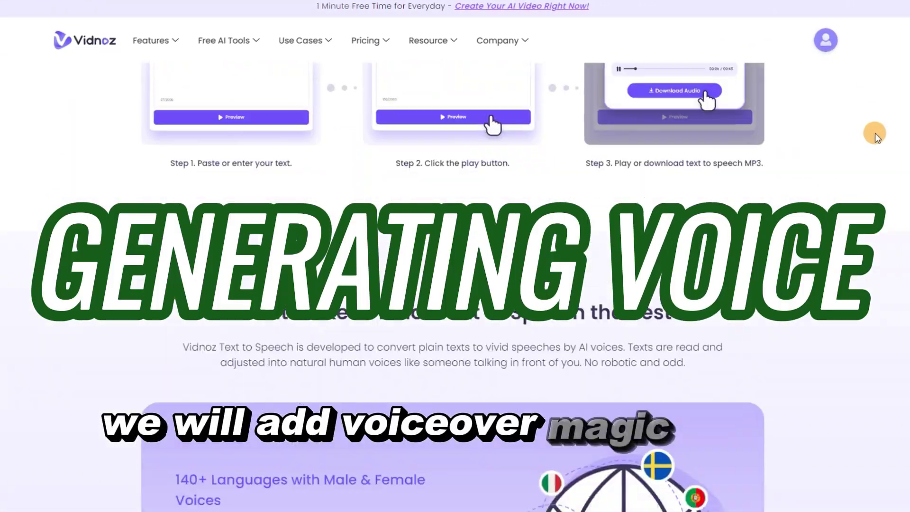
{"action": "scroll", "coordinate": [882, 132], "scroll_direction": "down", "scroll_amount": 10}
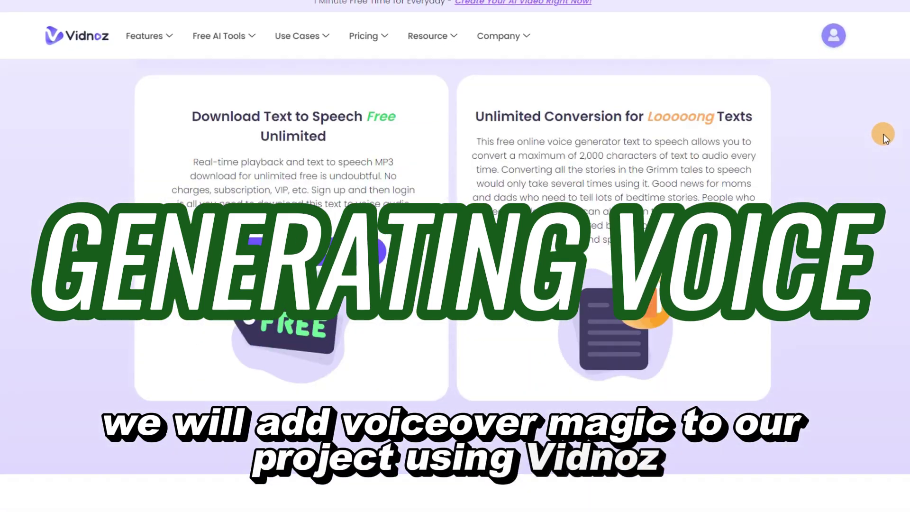
{"action": "scroll", "coordinate": [890, 135], "scroll_direction": "down", "scroll_amount": 9}
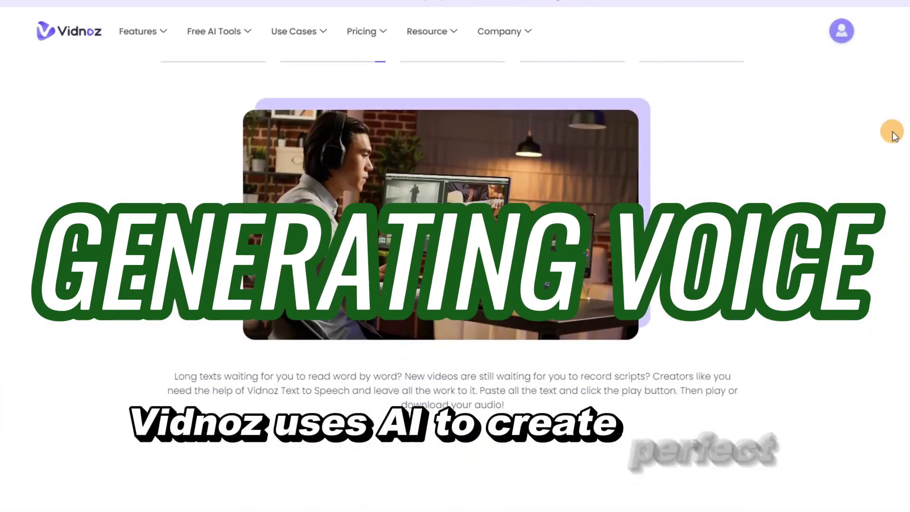
{"action": "scroll", "coordinate": [901, 134], "scroll_direction": "down", "scroll_amount": 10}
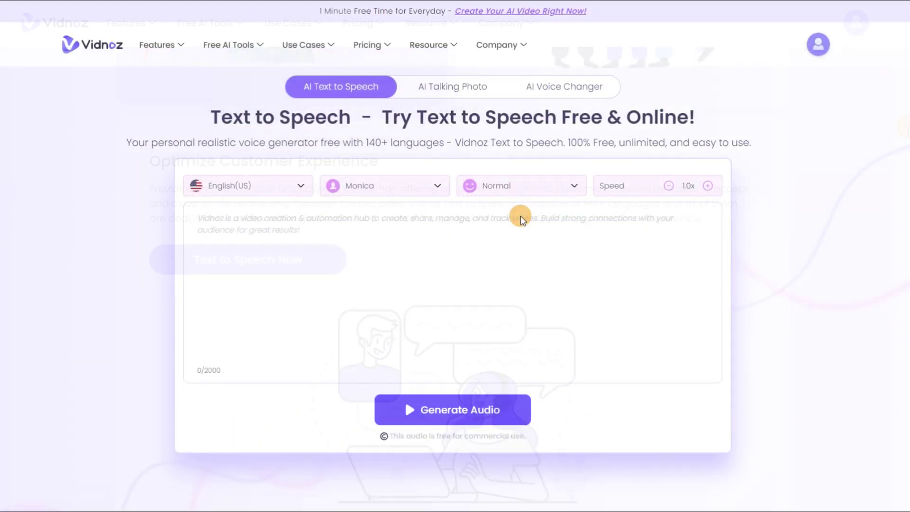
{"action": "type", "text": "Once upon a time, there's a curious mermaid princess, Ariel, she discovers an ancient book about a human prince. She consults the sea witch Ursula, who advises her to meet the prince as she is. Despite her worries about her mermaid tail, Ariel bravely sings by the shore, captivating the prince with her beautiful voice. As the prince approaches, he notices her tail but believes anyone with such a beautiful voice must be good-hearted. In the end, they live happily together, with Ariel remaining a mermaid."}
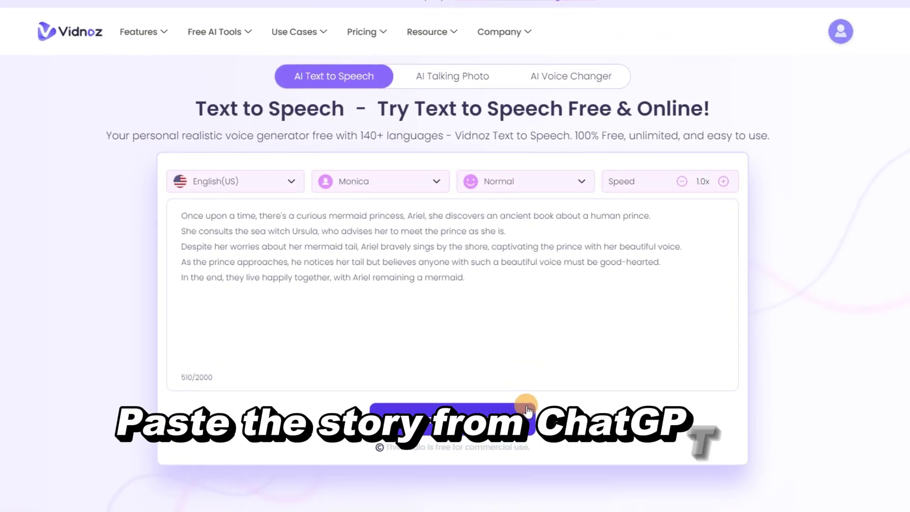
Generate a 35-second Monica voiceover of the Ariel story in Vidnoz
{"action": "left_click", "coordinate": [530, 412]}
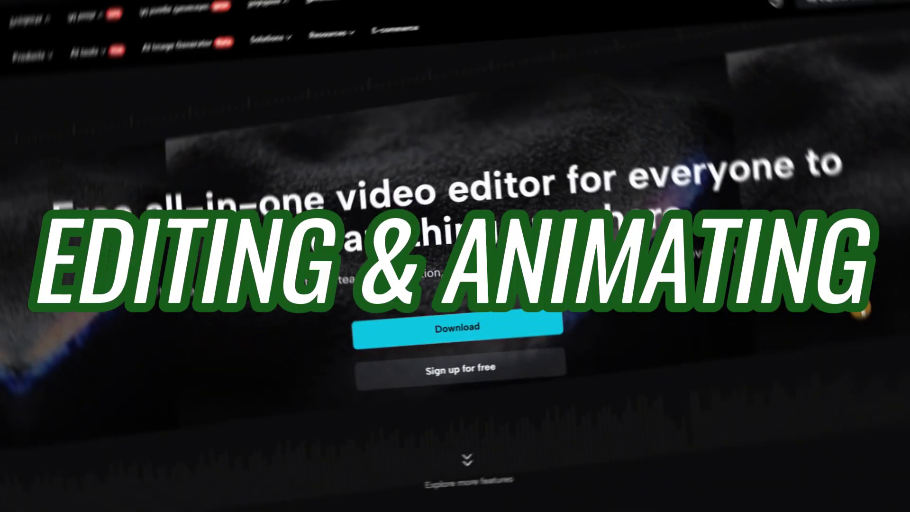
{"action": "scroll", "coordinate": [869, 340], "scroll_direction": "down", "scroll_amount": 4}
Scroll down through the tool sections of the CapCut website
{"action": "scroll", "coordinate": [869, 340], "scroll_direction": "down", "scroll_amount": 15}
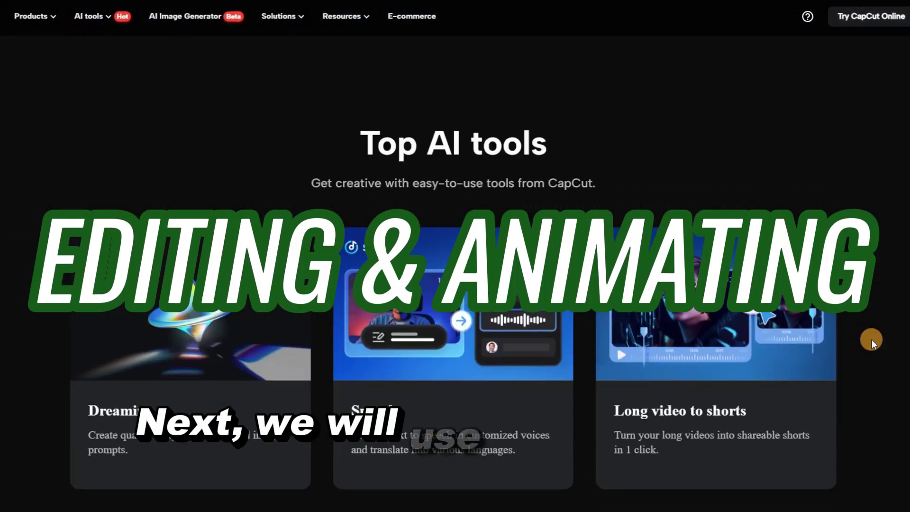
{"action": "scroll", "coordinate": [877, 341], "scroll_direction": "down", "scroll_amount": 15}
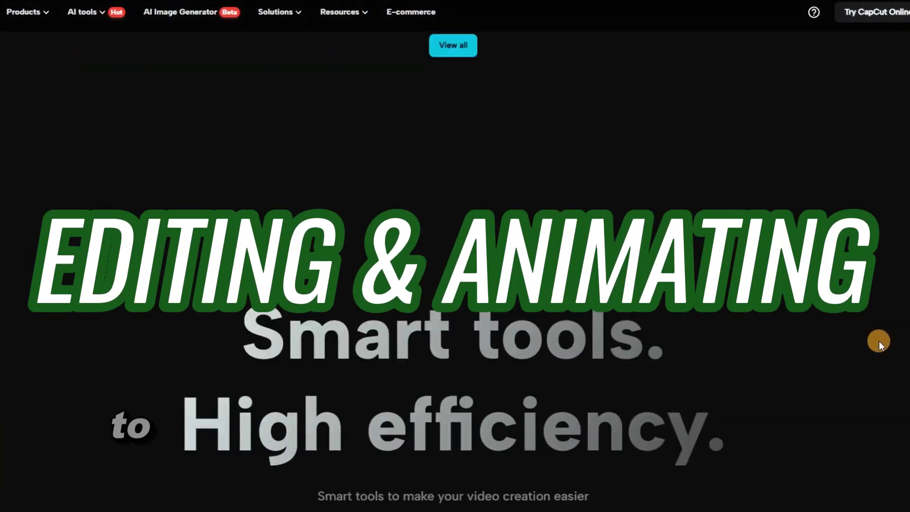
{"action": "scroll", "coordinate": [885, 343], "scroll_direction": "down", "scroll_amount": 15}
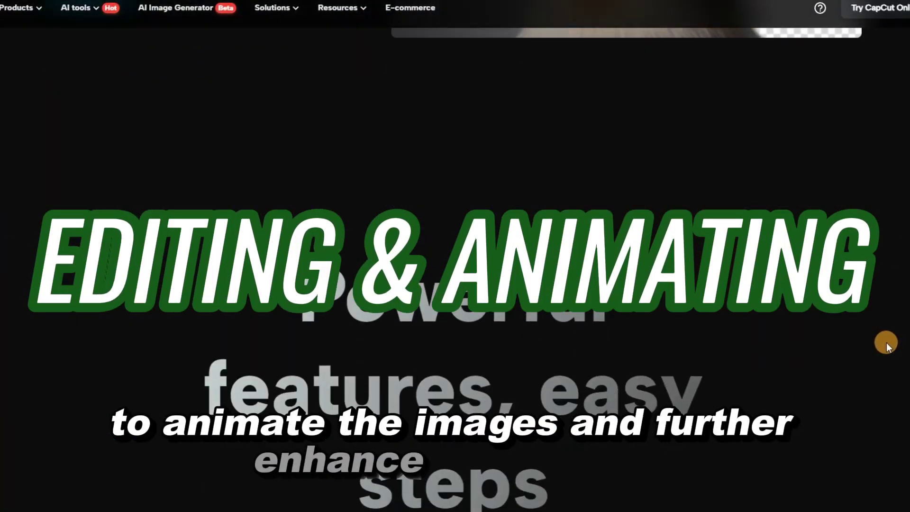
{"action": "scroll", "coordinate": [892, 347], "scroll_direction": "down", "scroll_amount": 15}
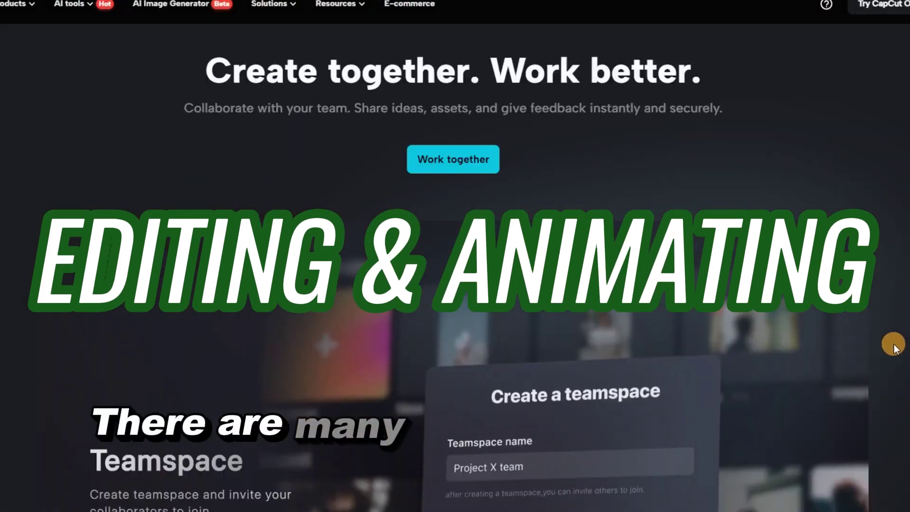
{"action": "scroll", "coordinate": [900, 349], "scroll_direction": "down", "scroll_amount": 15}
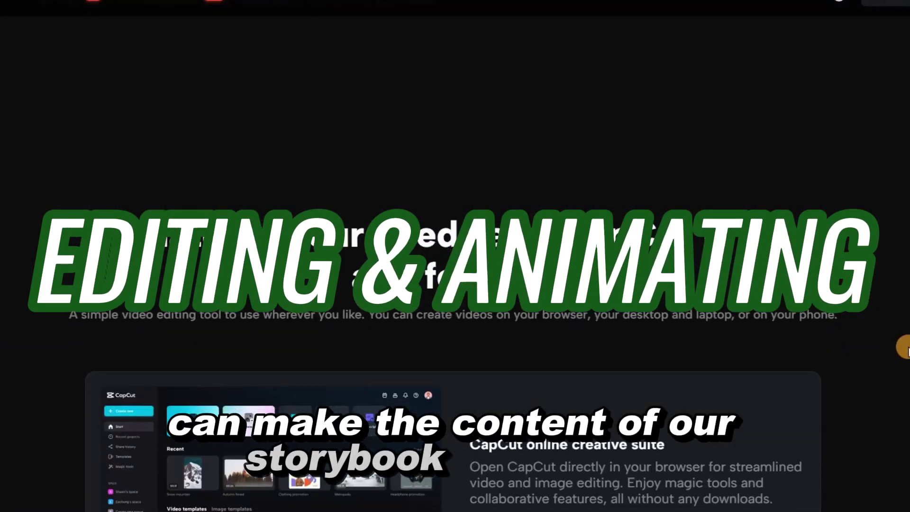
{"action": "scroll", "coordinate": [899, 369], "scroll_direction": "down", "scroll_amount": 5}
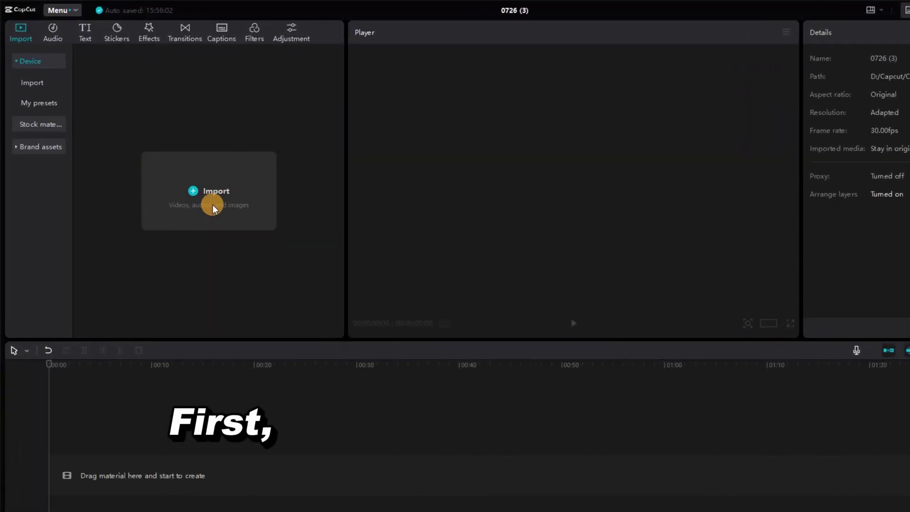
Import the eight Ariel images and tts2.MP3 onto the timeline, giving the first clip Kira Magic
{"action": "left_click", "coordinate": [199, 180]}
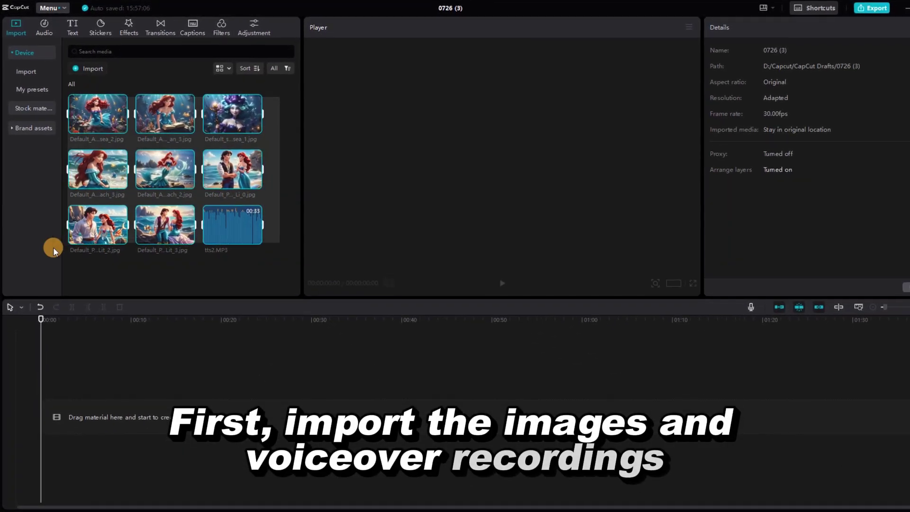
{"action": "left_click_drag", "start_coordinate": [214, 261], "coordinate": [78, 430]}
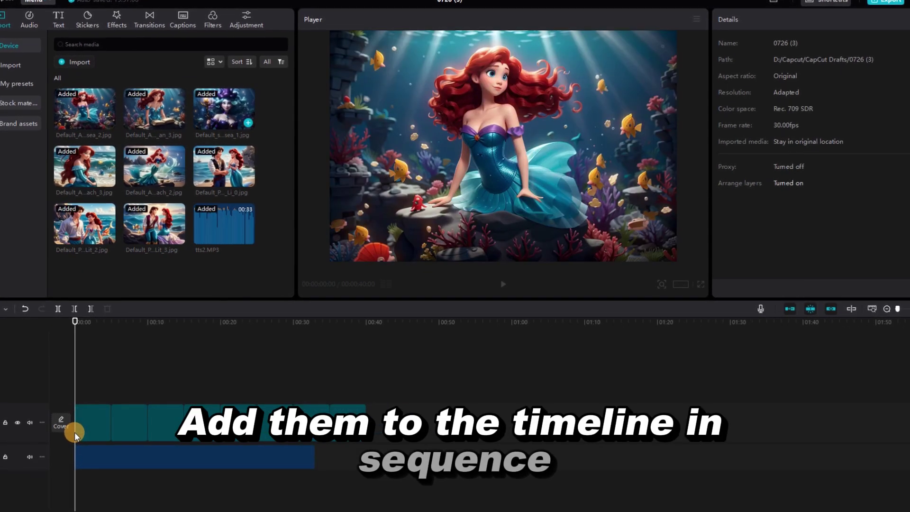
{"action": "left_click", "coordinate": [88, 435]}
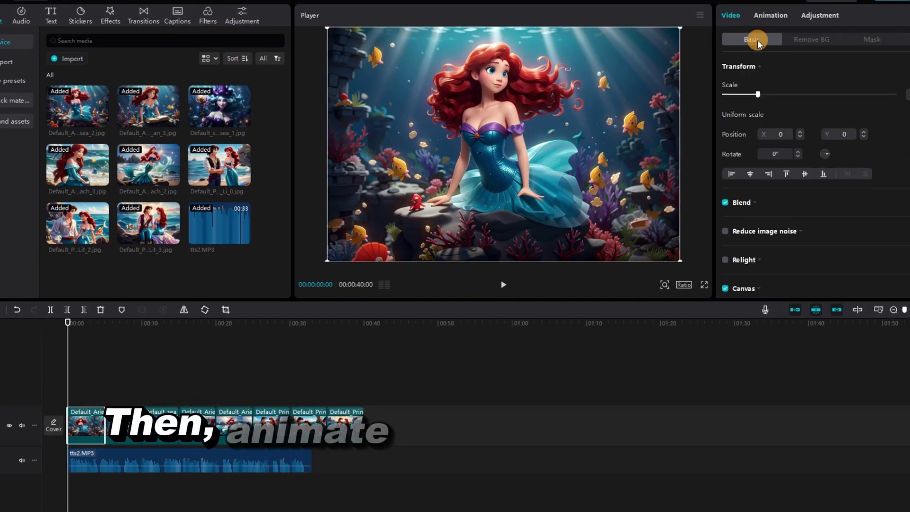
{"action": "left_click", "coordinate": [784, 16]}
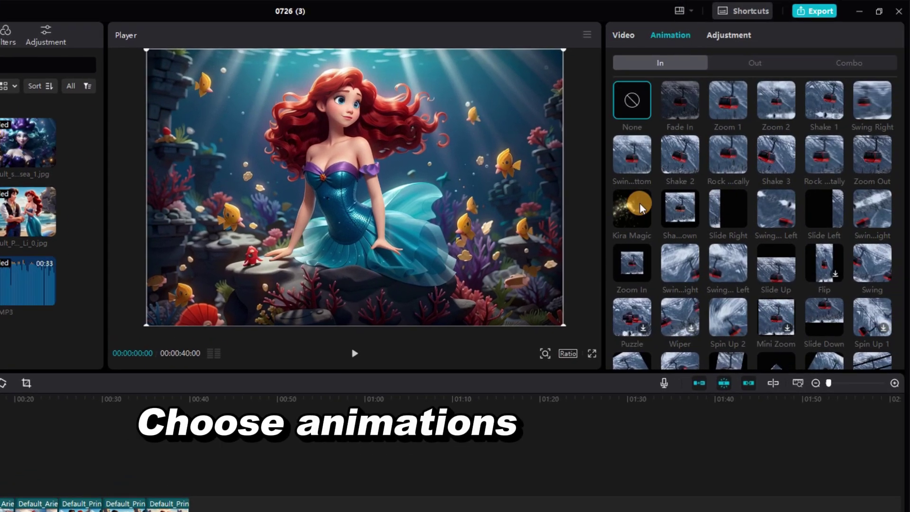
{"action": "left_click", "coordinate": [641, 208]}
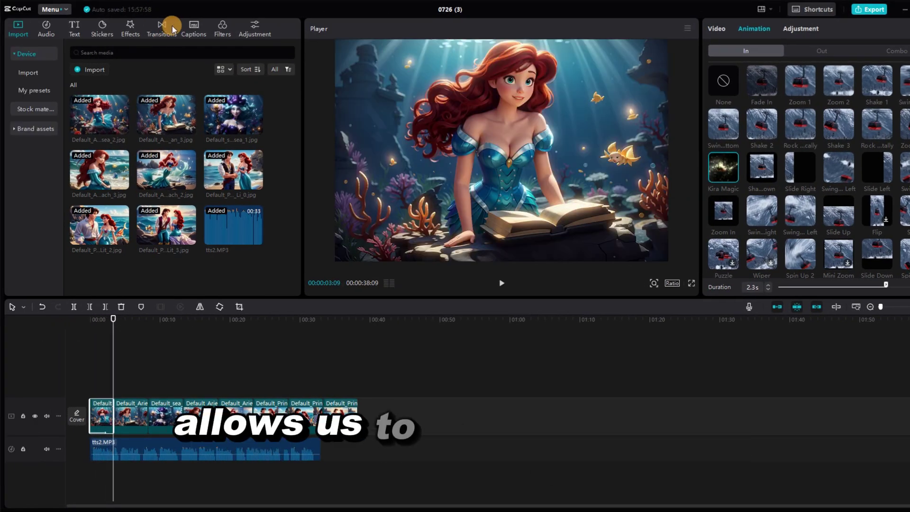
{"action": "left_click", "coordinate": [172, 30]}
Add the Woosh transition between the Ariel image clips
{"action": "scroll", "coordinate": [313, 361], "scroll_direction": "up", "scroll_amount": 3}
{"action": "left_click", "coordinate": [313, 325]}
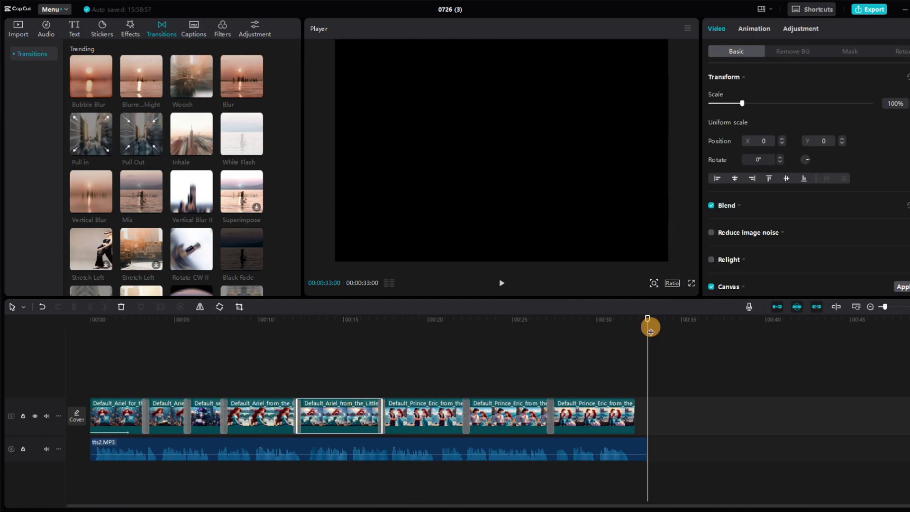
{"action": "left_click", "coordinate": [517, 354]}
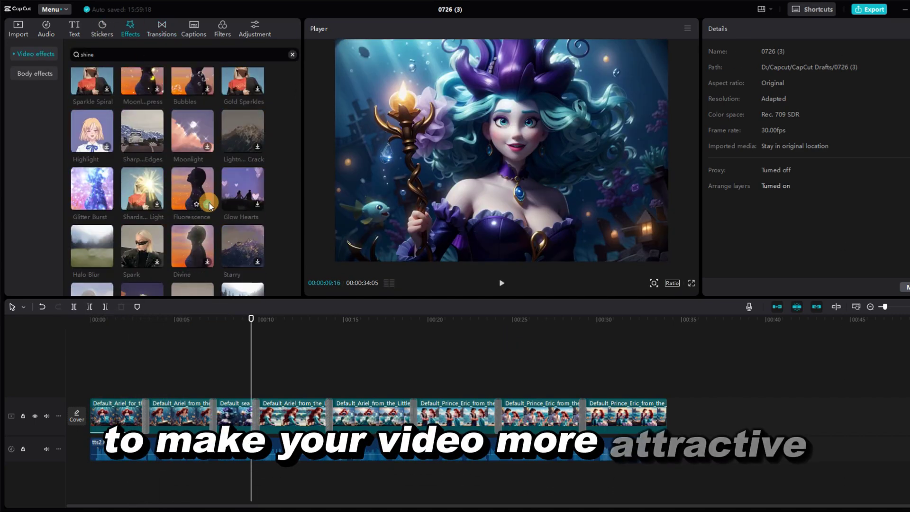
Lay the Fluorescence effect across all clips and preview the video from the start
{"action": "left_click_drag", "start_coordinate": [209, 204], "coordinate": [646, 405]}
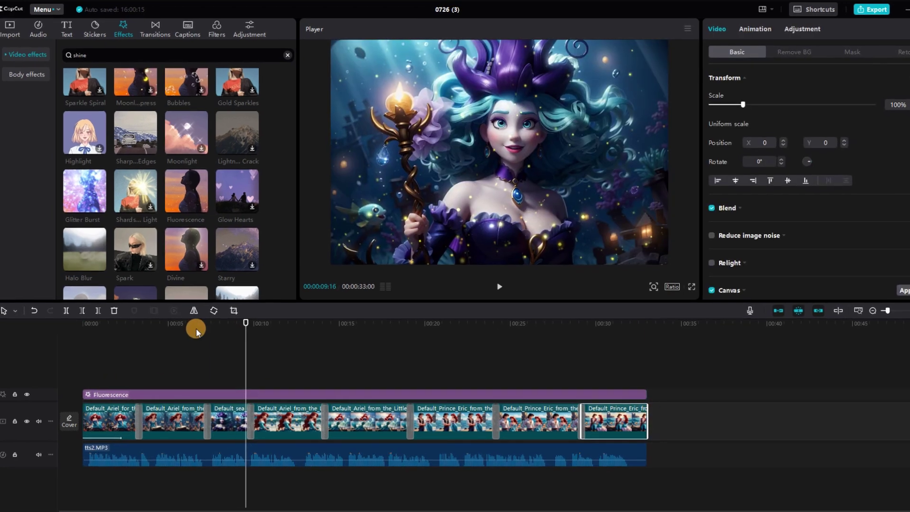
{"action": "left_click_drag", "start_coordinate": [245, 323], "coordinate": [26, 327]}
{"action": "key", "text": "space"}
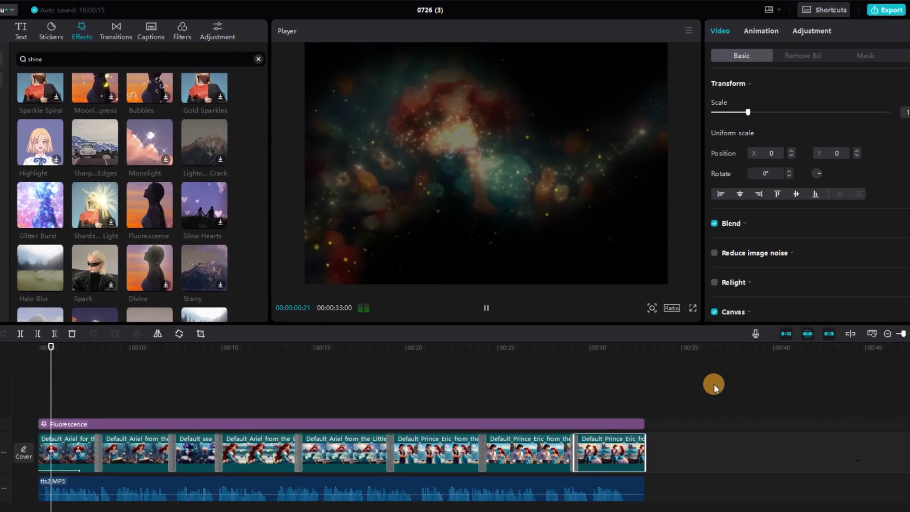